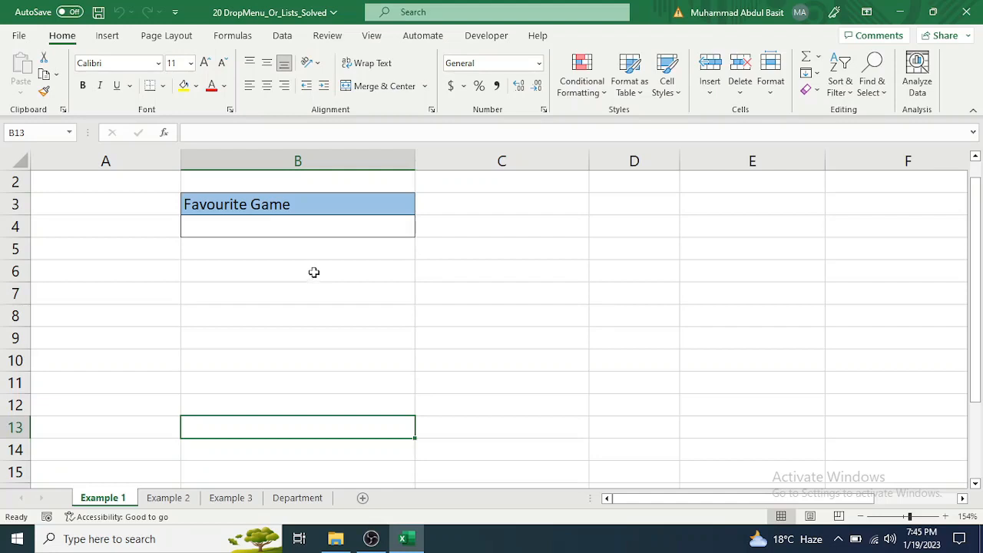
Add a list validation with the source Cricket,Hocky,Football to cell B4 under Favourite Game, and choose Hocky from its drop-down
left_click(305, 226)
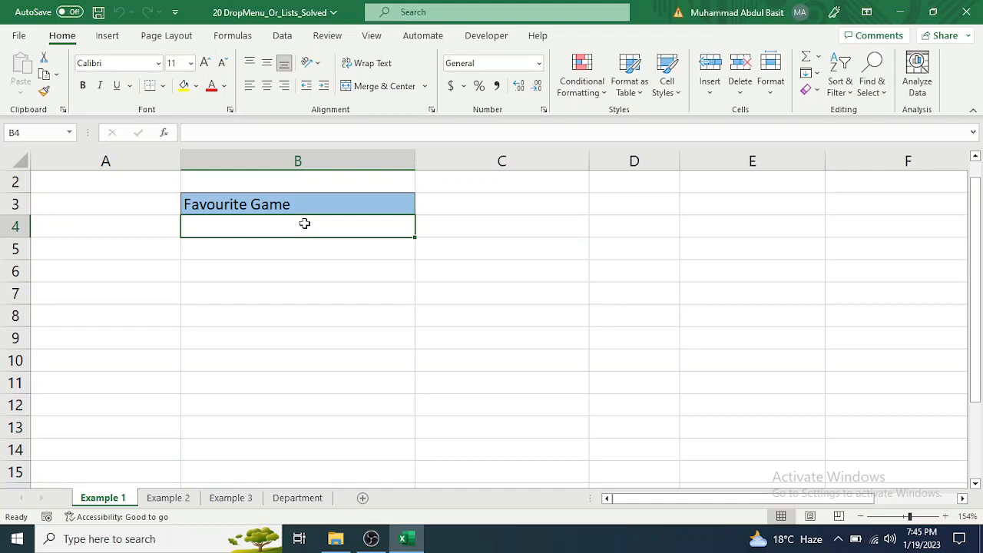
left_click(283, 39)
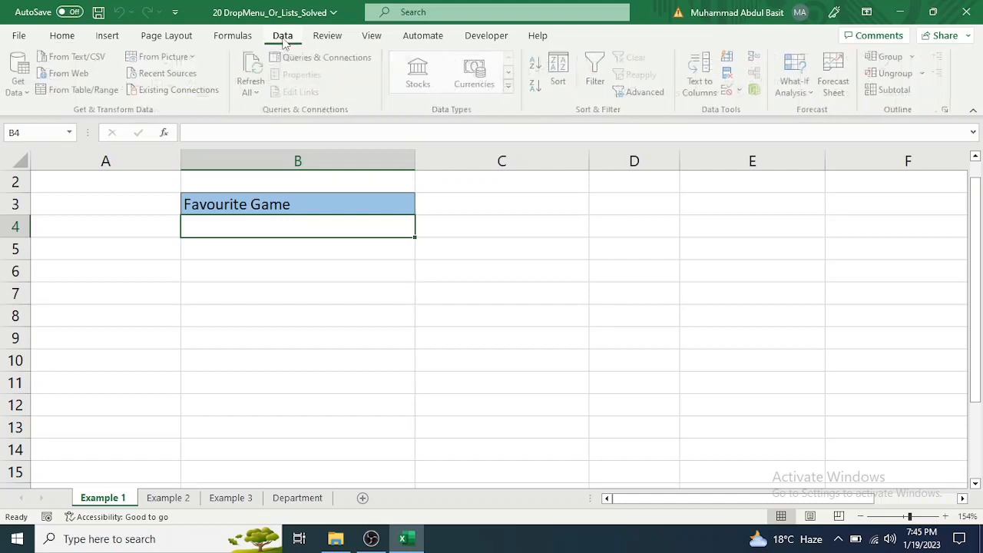
left_click(743, 93)
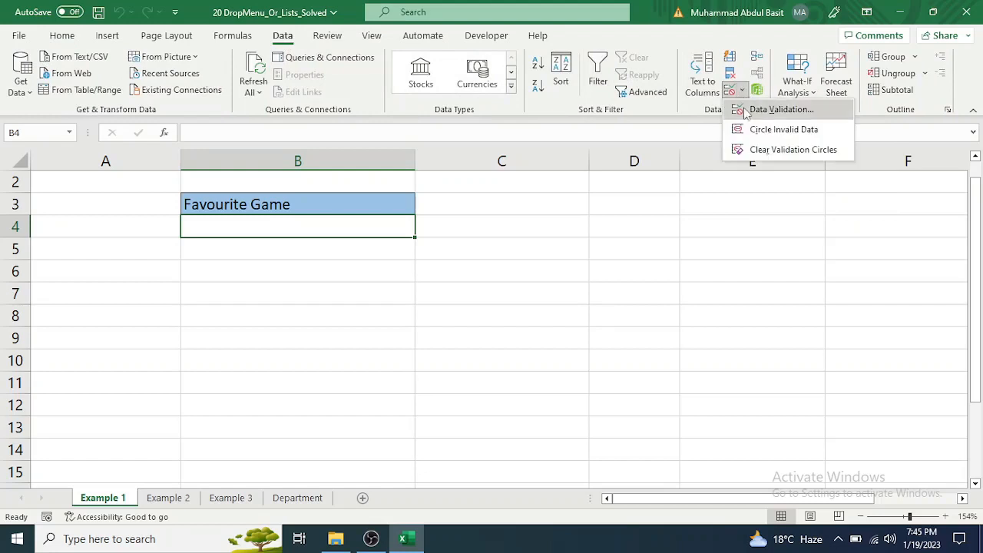
left_click(776, 110)
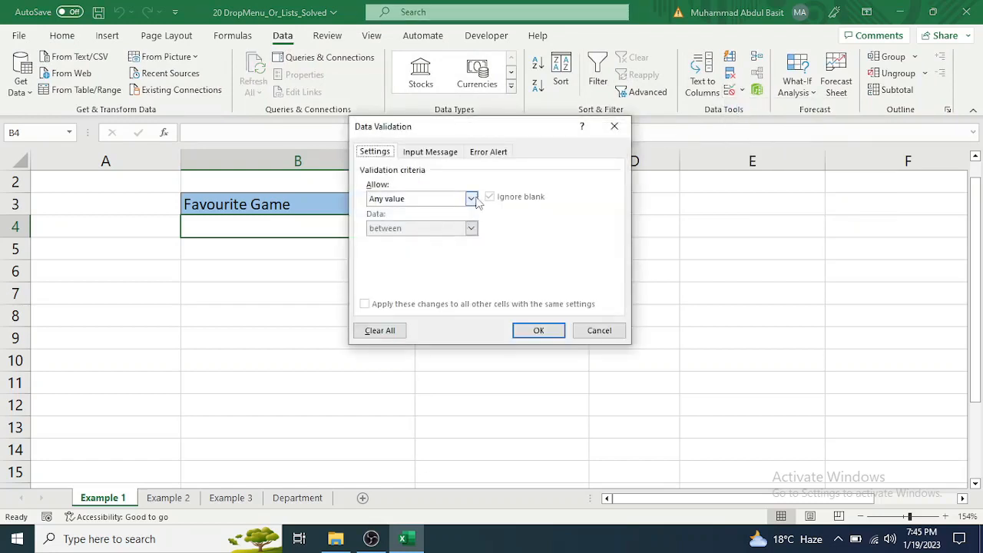
left_click(472, 199)
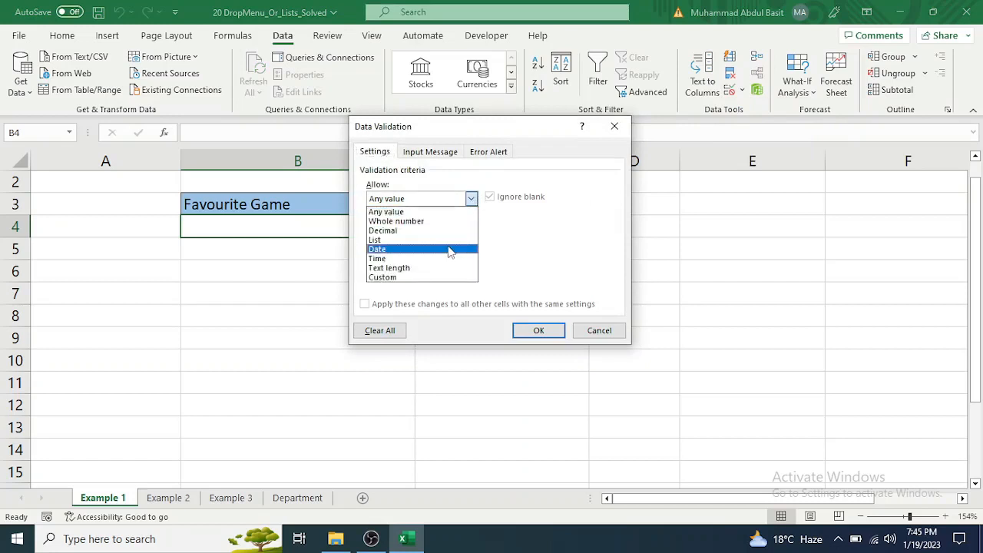
left_click(452, 241)
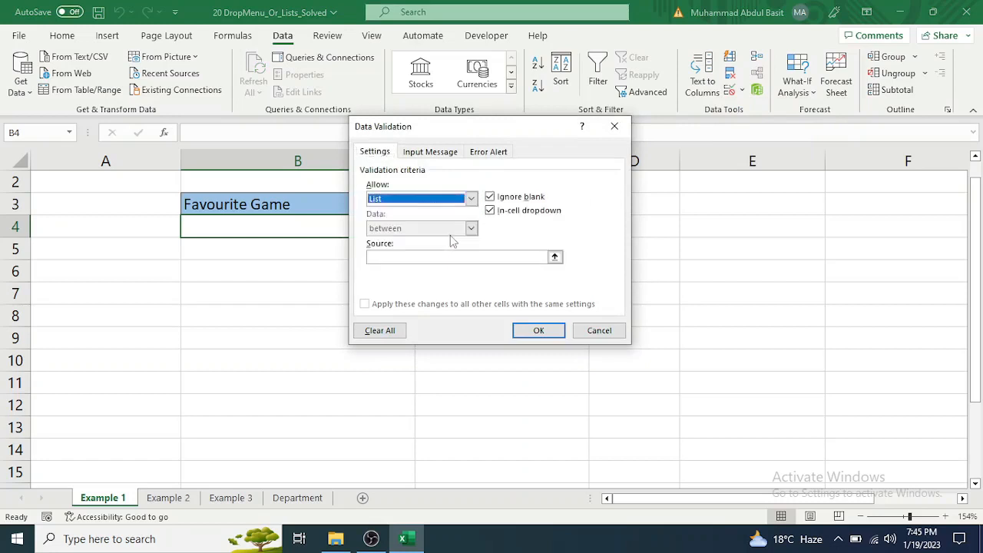
left_click(392, 258)
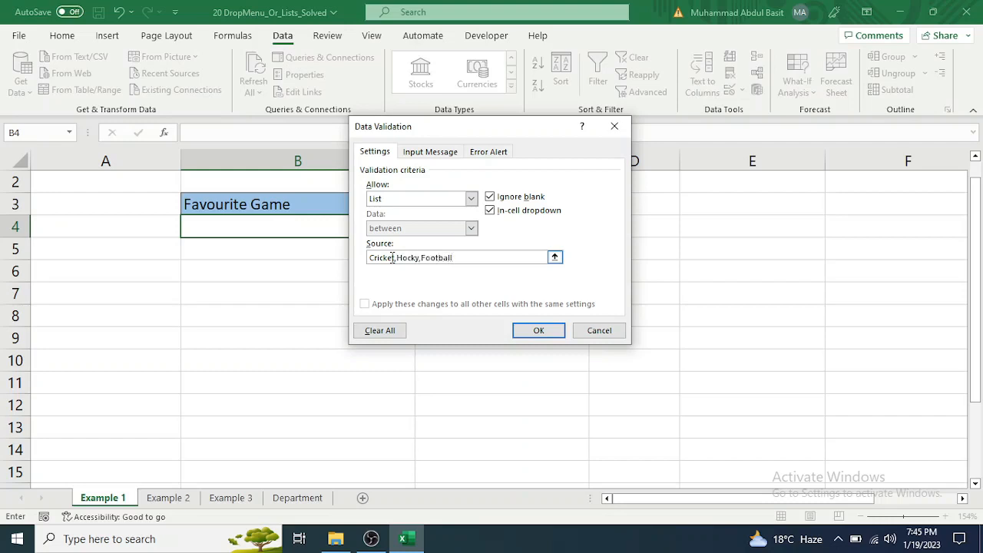
left_click(550, 336)
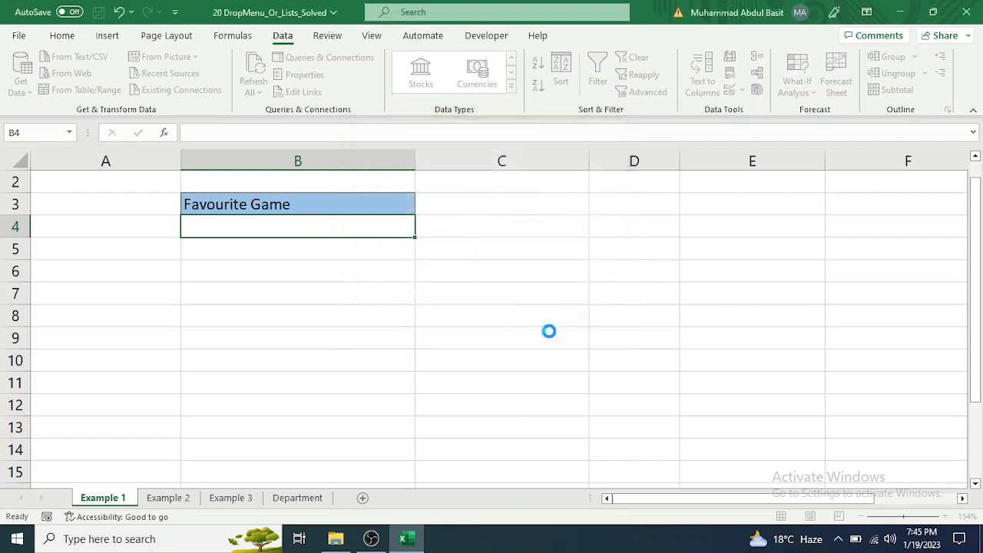
left_click(422, 231)
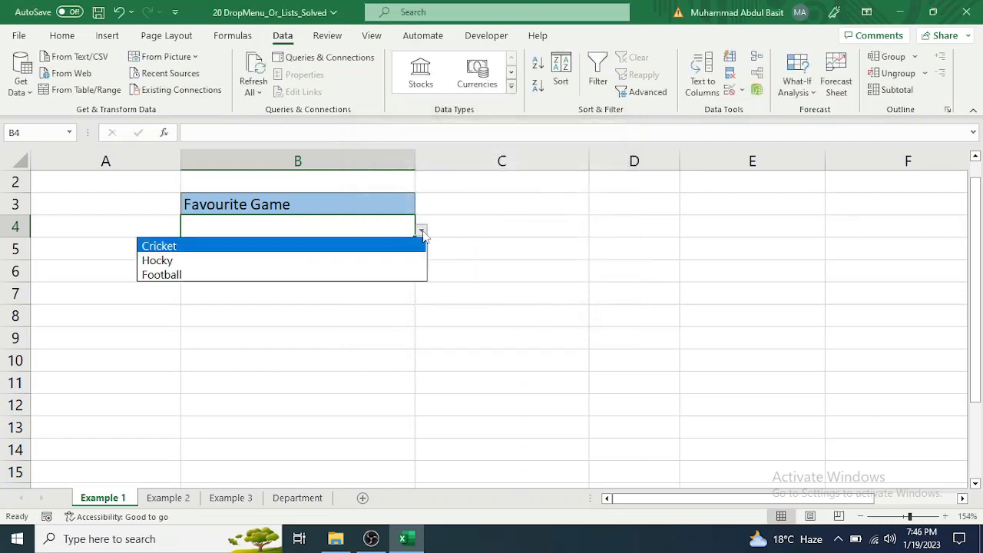
left_click(372, 260)
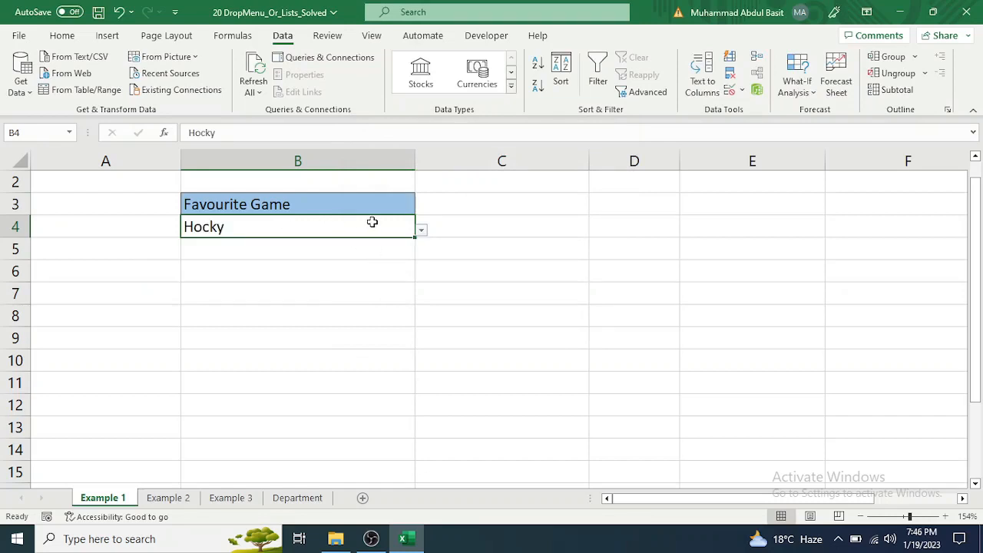
Examine the choices in the existing name drop-down in cell E4 of the Example 2 sheet
left_click(173, 498)
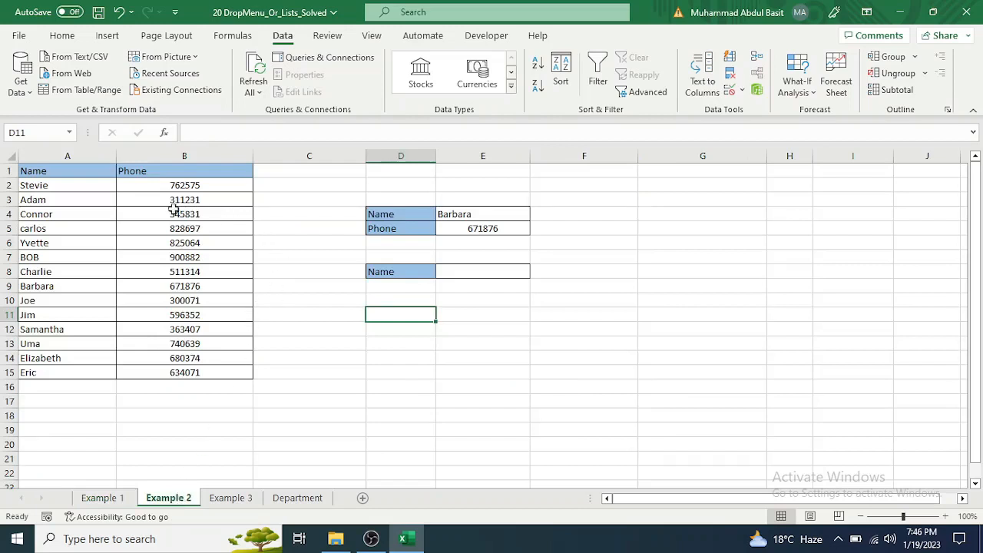
left_click(482, 215)
left_click(536, 216)
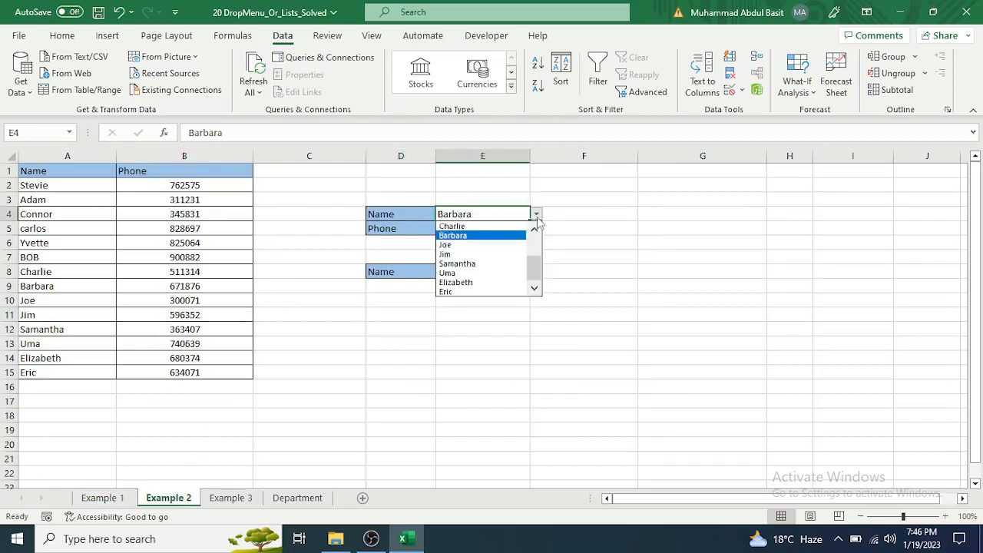
left_click(536, 219)
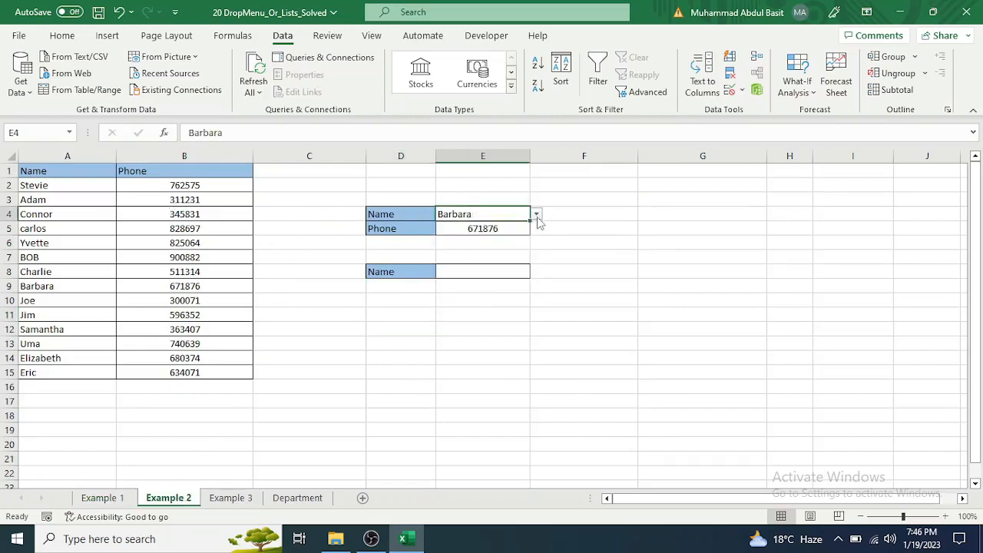
Add a list validation to cell E8 with the source =$A$2:$A$15, and choose the third name from its drop-down
left_click(464, 275)
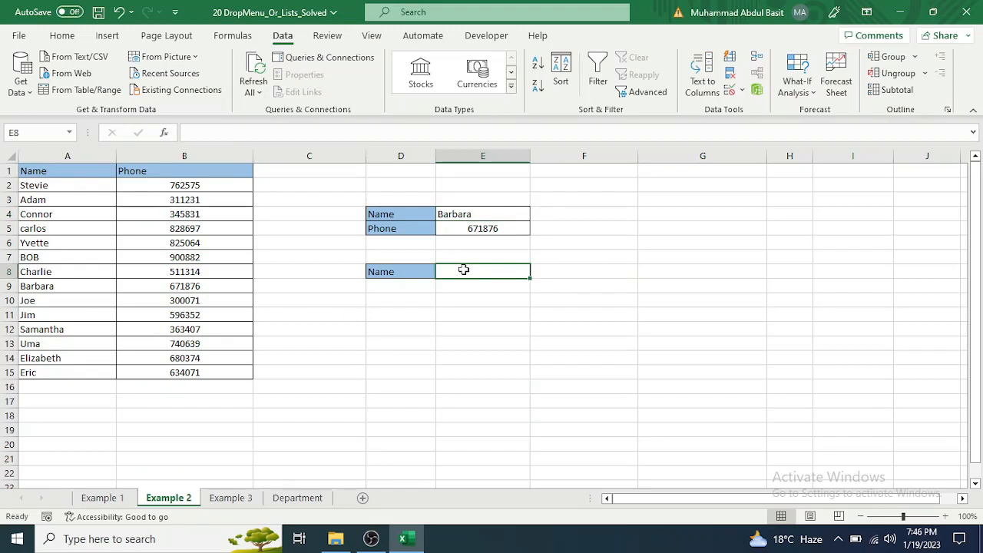
left_click(742, 91)
left_click(755, 111)
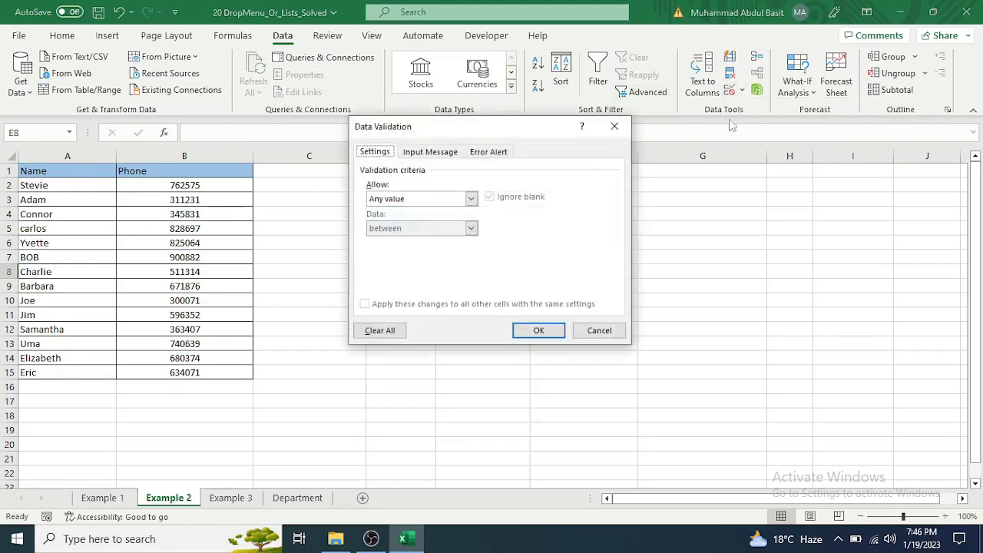
left_click(471, 201)
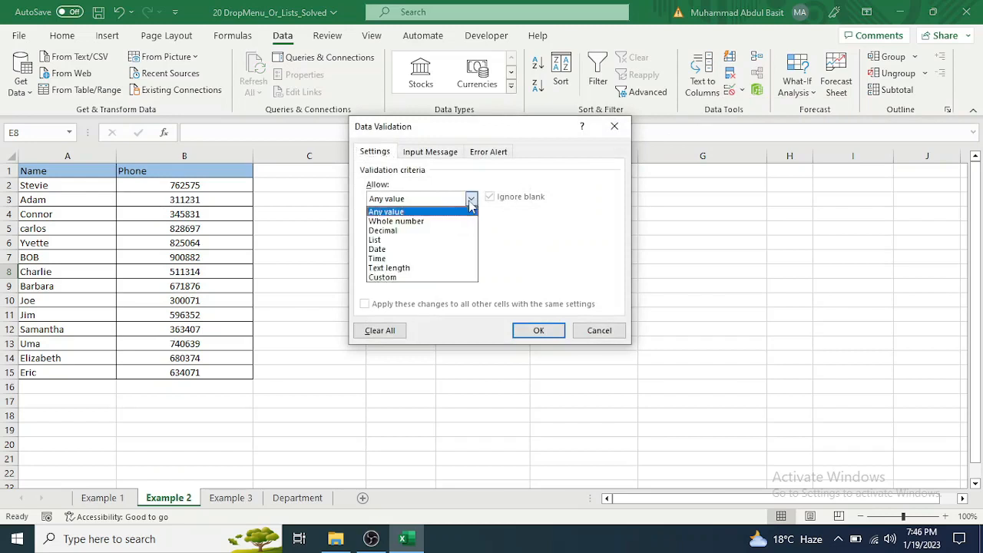
left_click(440, 240)
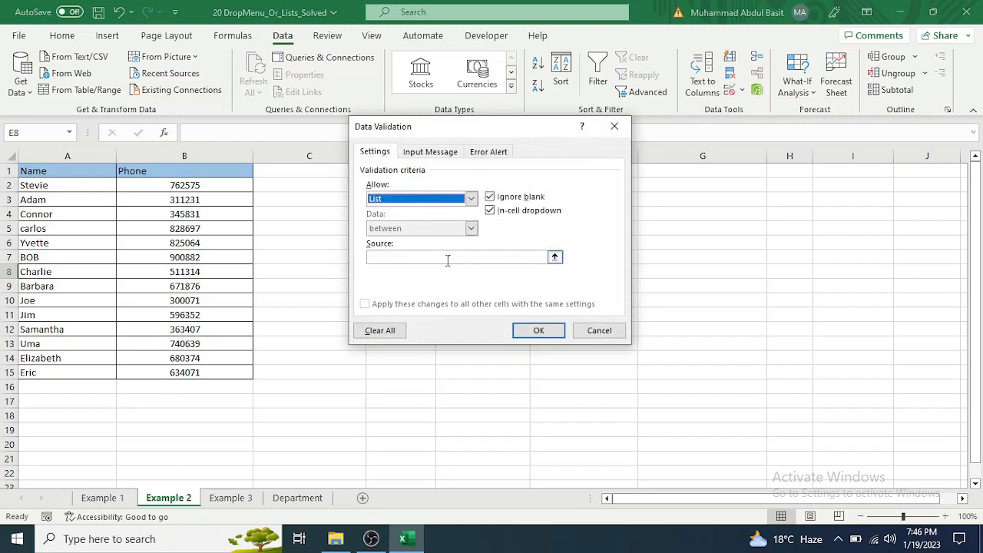
left_click(448, 260)
left_click_drag(62, 184, 35, 371)
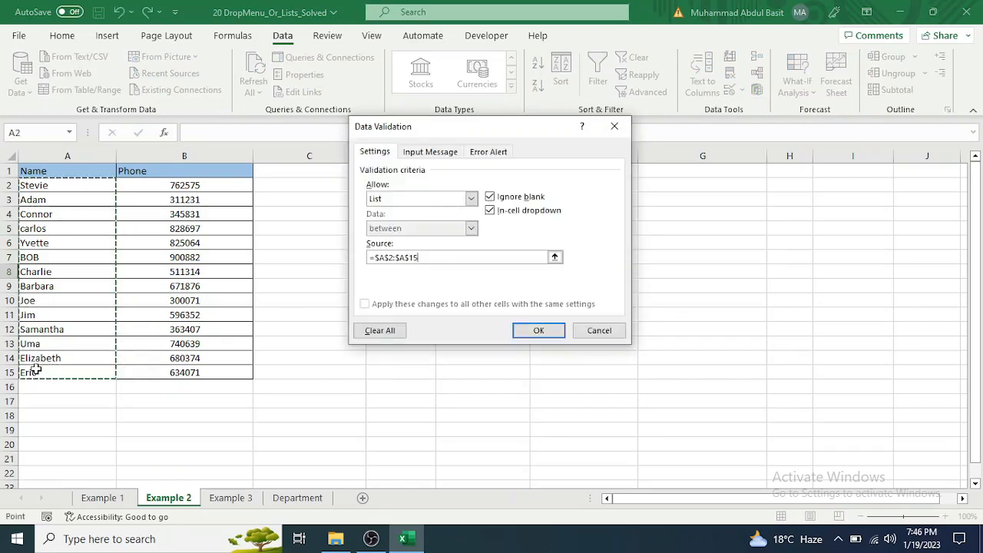
left_click(534, 336)
left_click(536, 271)
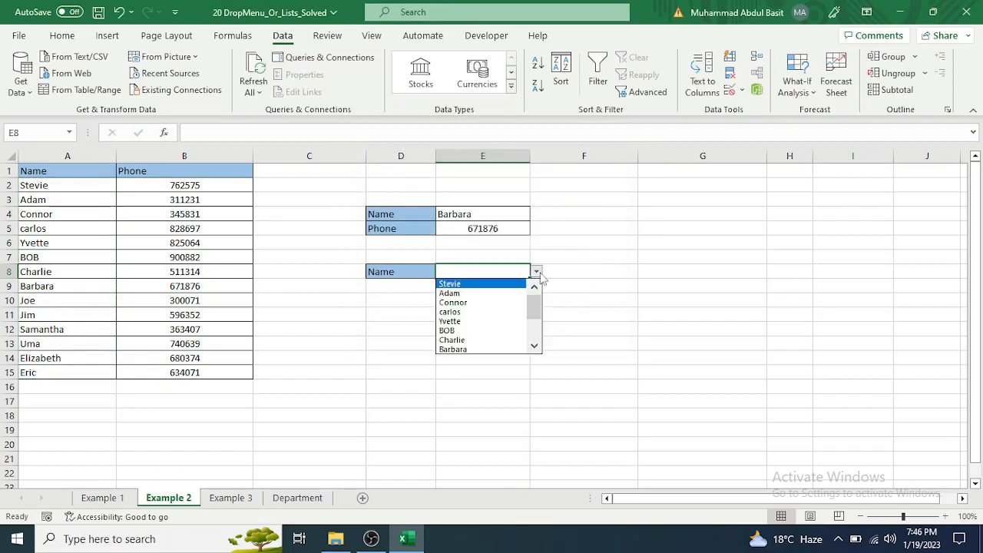
left_click(497, 306)
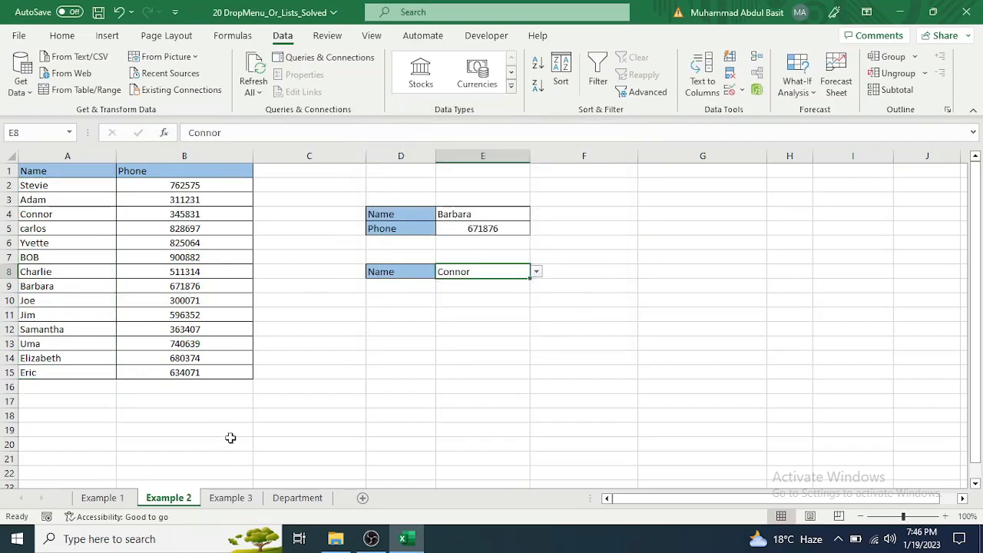
Review the Department column on the Example 3 sheet and the list of departments on the Department sheet
left_click(240, 498)
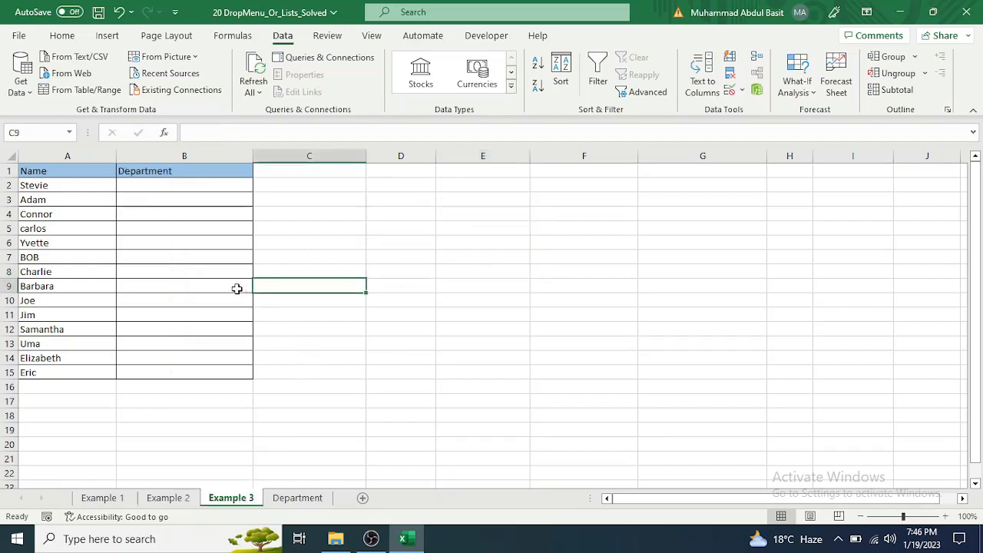
left_click(187, 185)
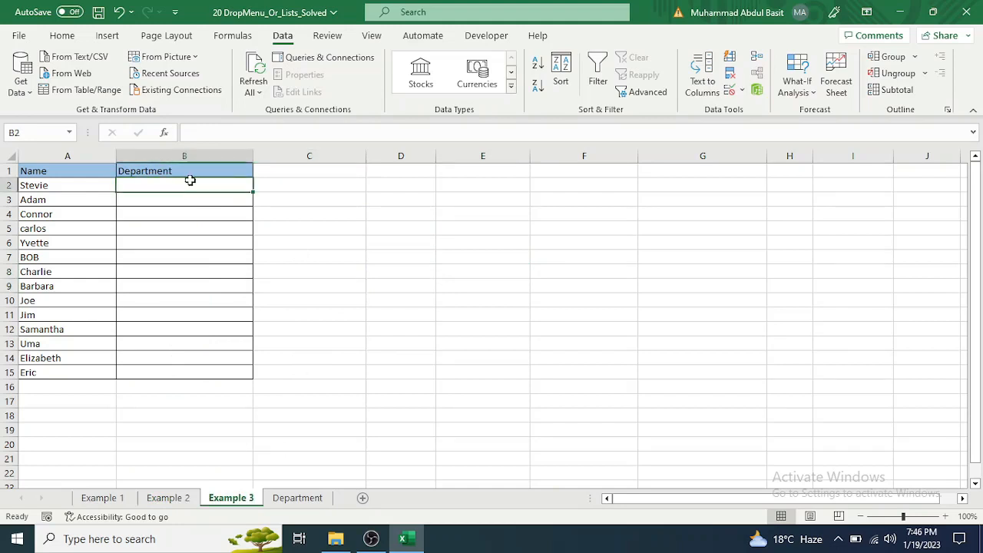
left_click(299, 498)
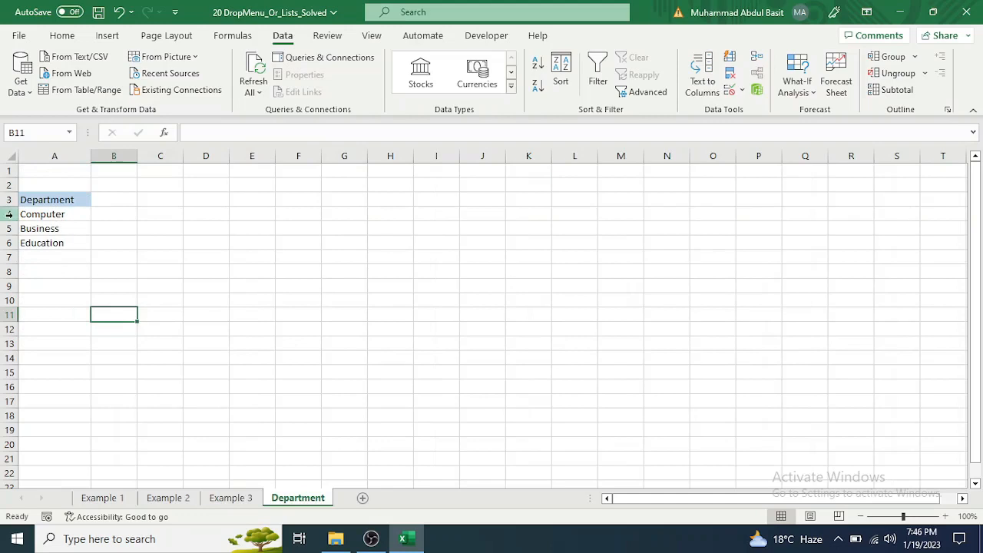
left_click(230, 498)
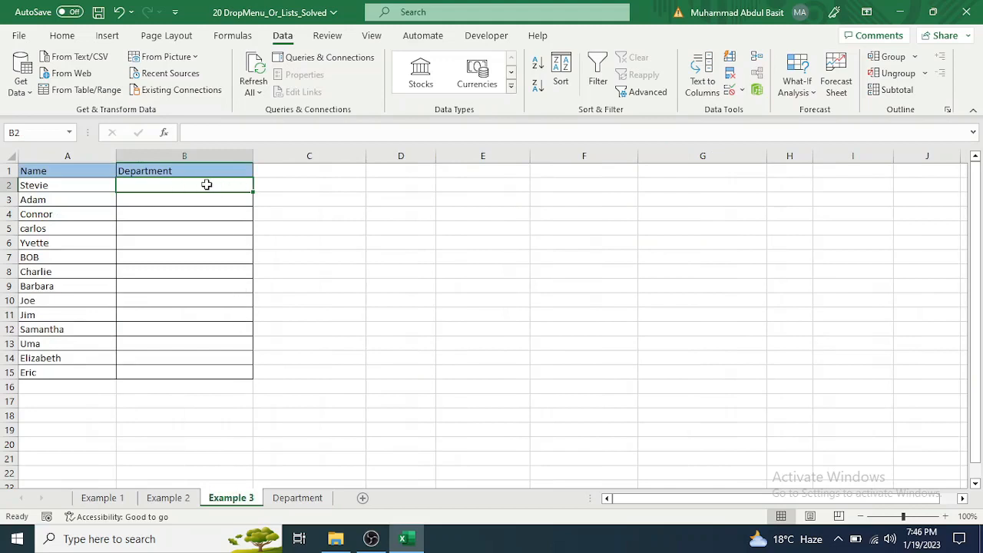
left_click(298, 499)
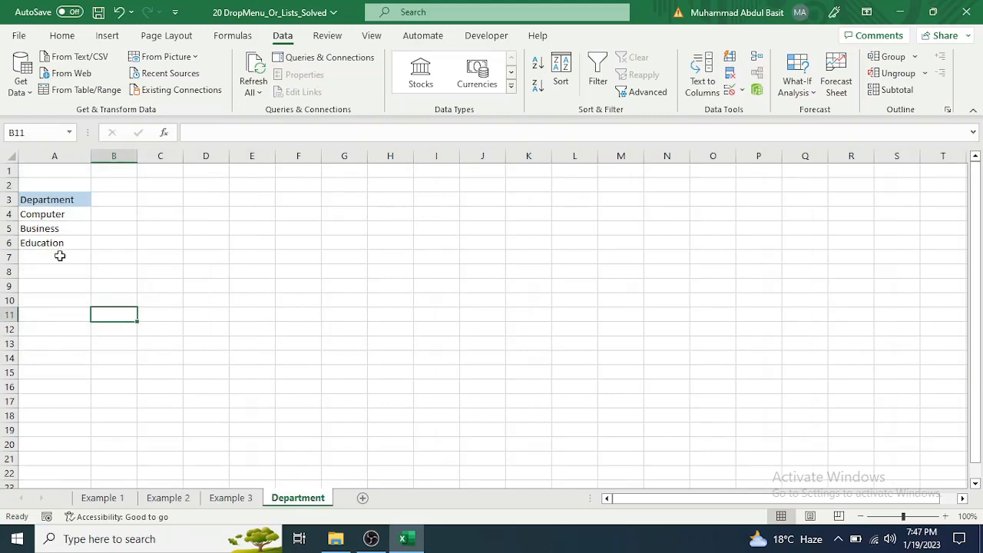
left_click(231, 498)
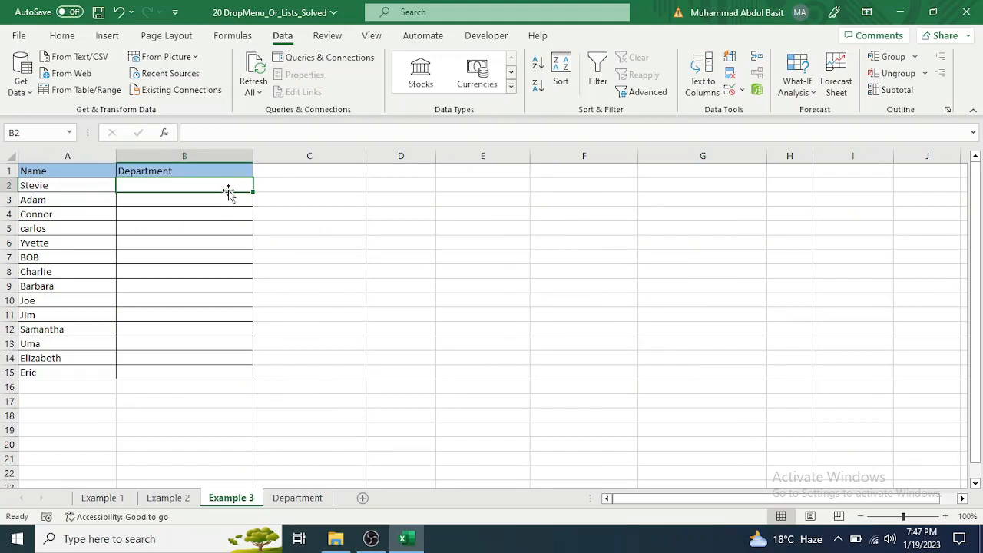
Convert the range A3:A6 on the Department sheet into a table with headers
left_click(304, 505)
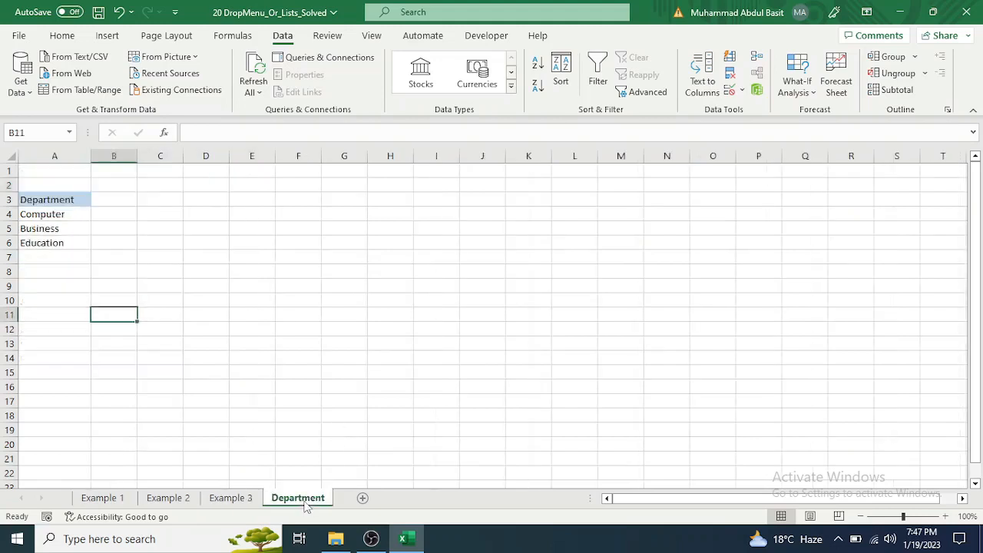
left_click_drag(52, 200, 50, 243)
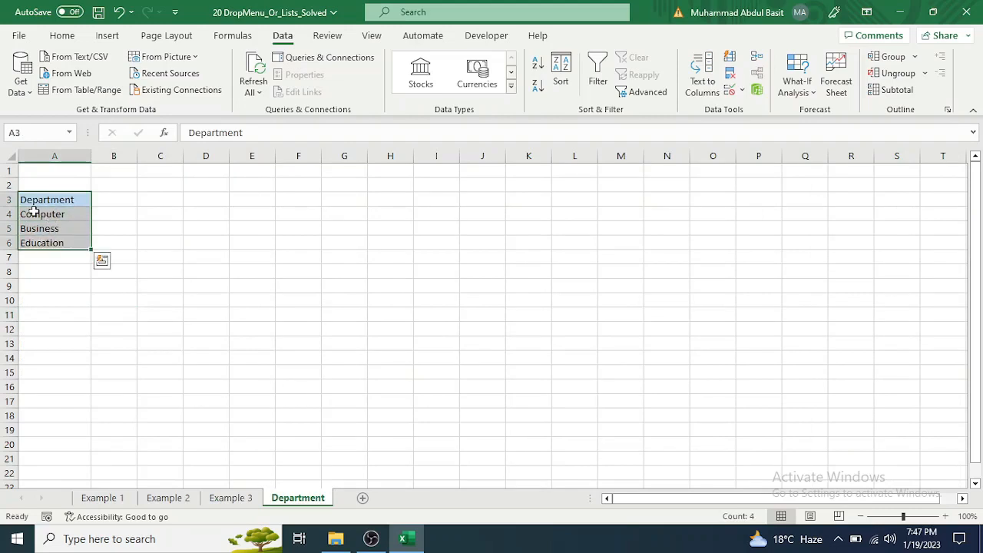
left_click(108, 36)
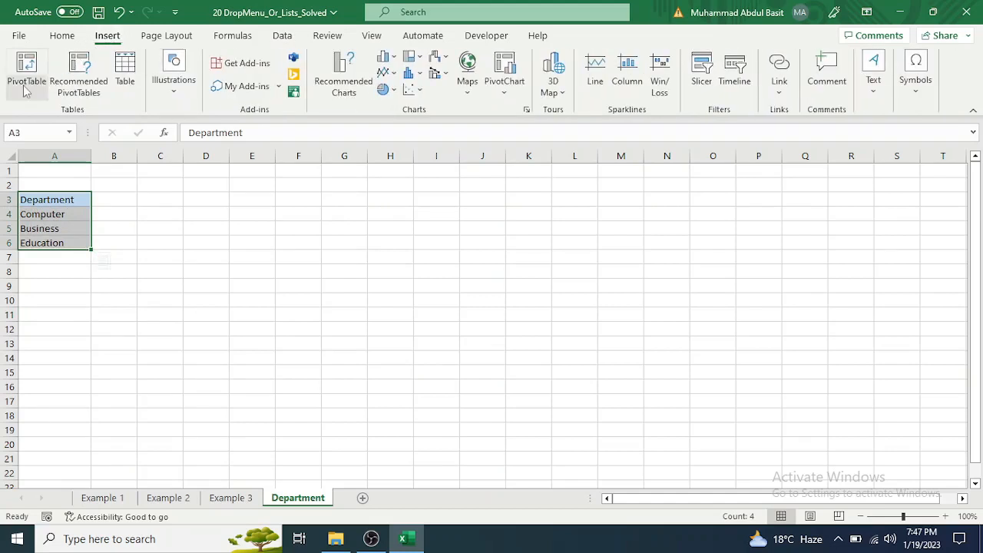
left_click(128, 68)
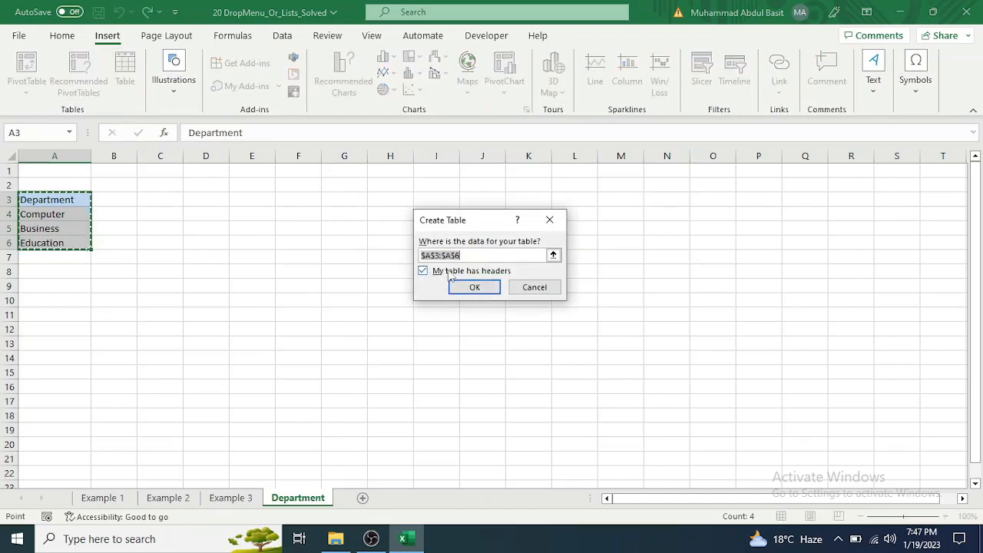
left_click(474, 287)
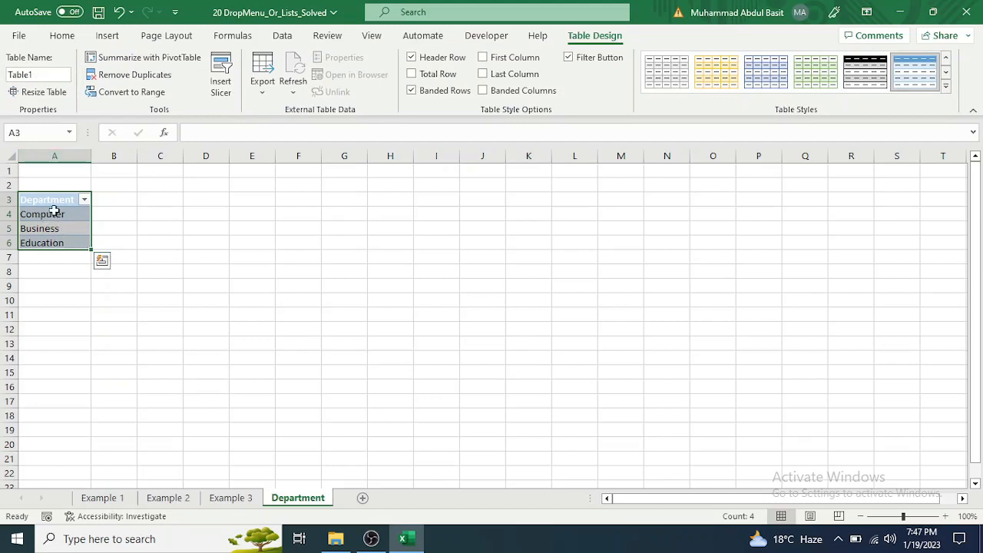
Define the workbook name Dep for the department entries in A4:A6, referring to =Table1[Department]
left_click(55, 213)
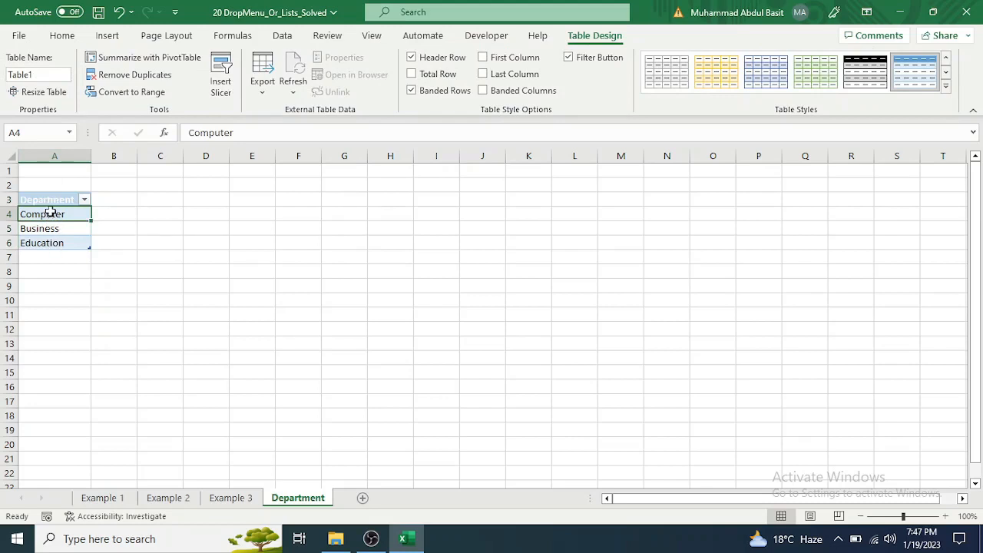
left_click_drag(54, 214, 55, 242)
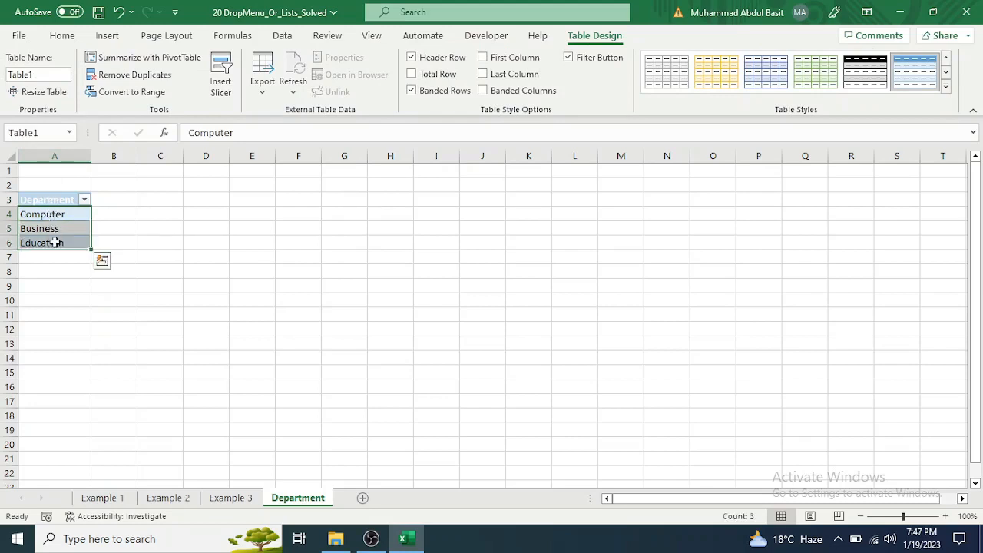
left_click(239, 37)
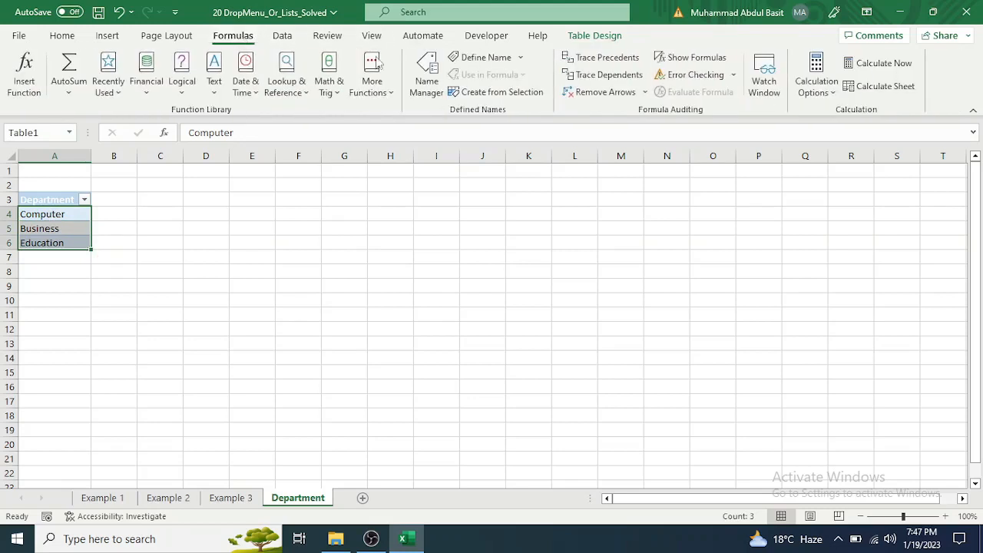
left_click(425, 84)
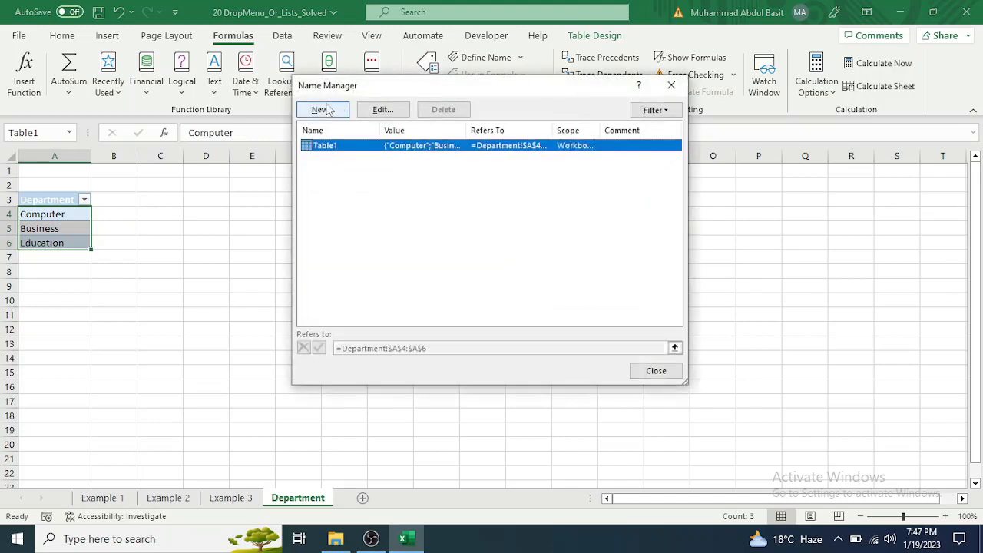
left_click(323, 110)
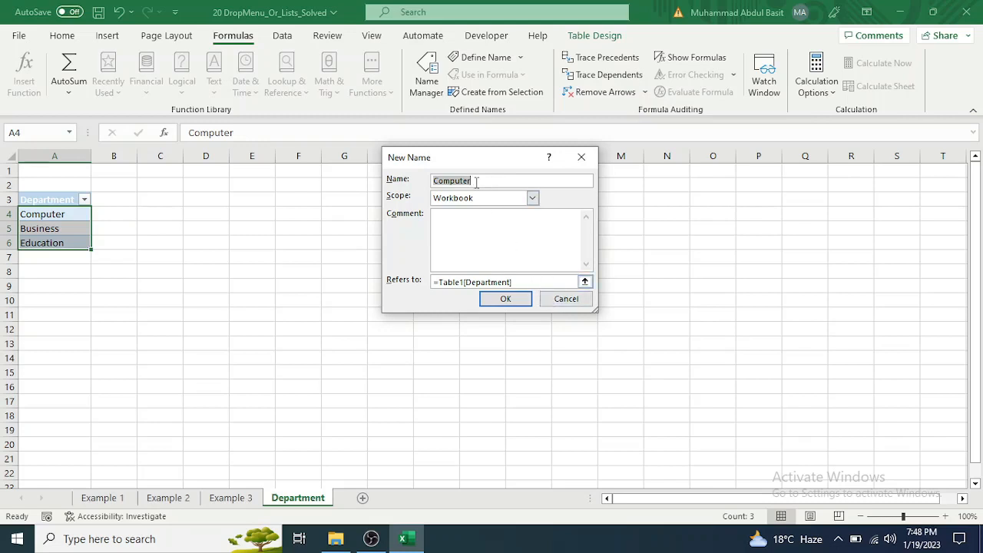
key("BackSpace")
left_click(506, 298)
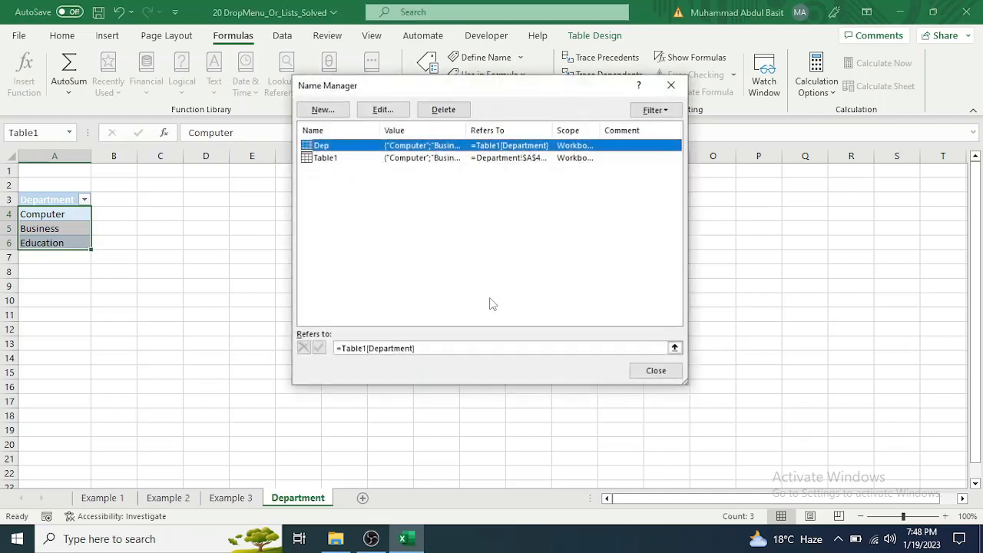
left_click(655, 370)
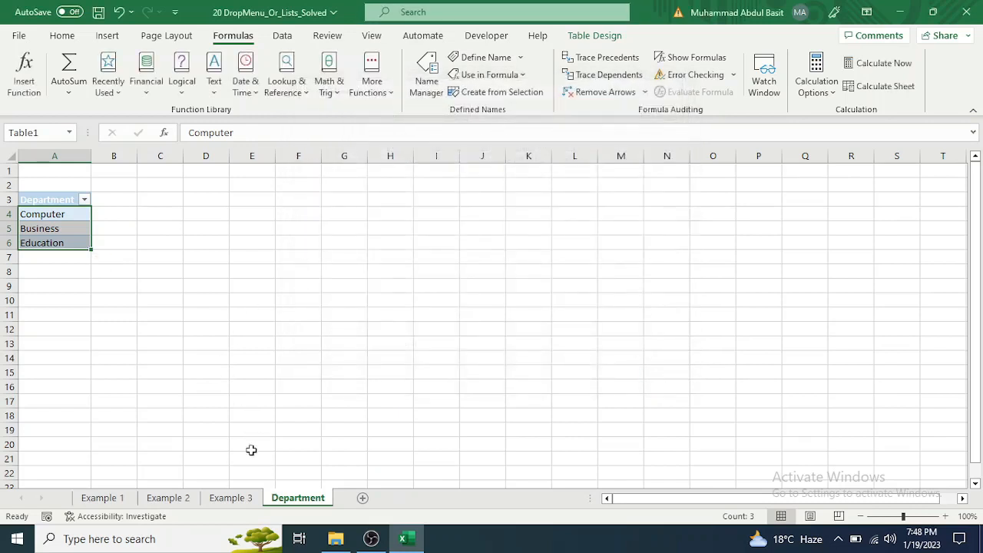
Add a list validation to cell B2 on the Example 3 sheet, using the defined name Dep as its source
left_click(230, 498)
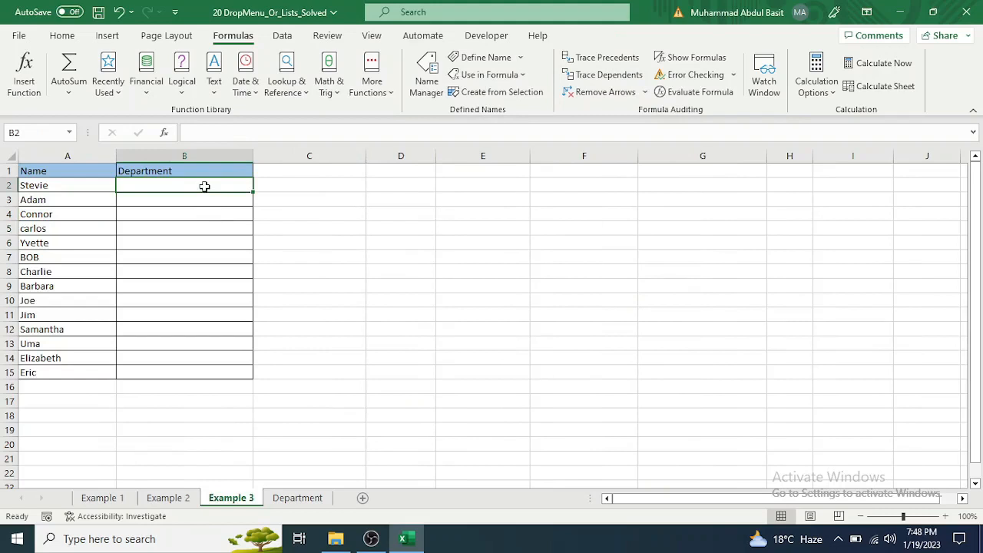
left_click(282, 36)
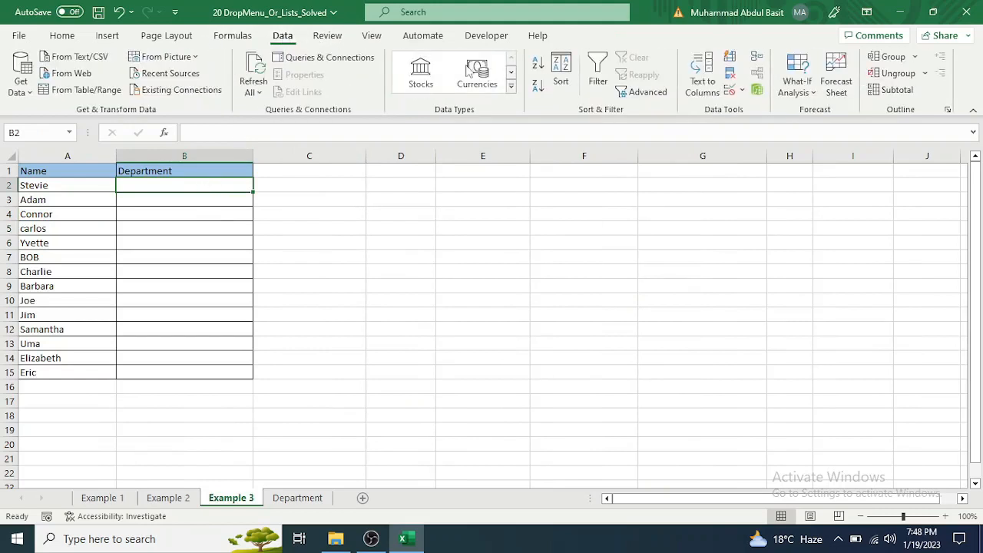
left_click(742, 91)
left_click(760, 109)
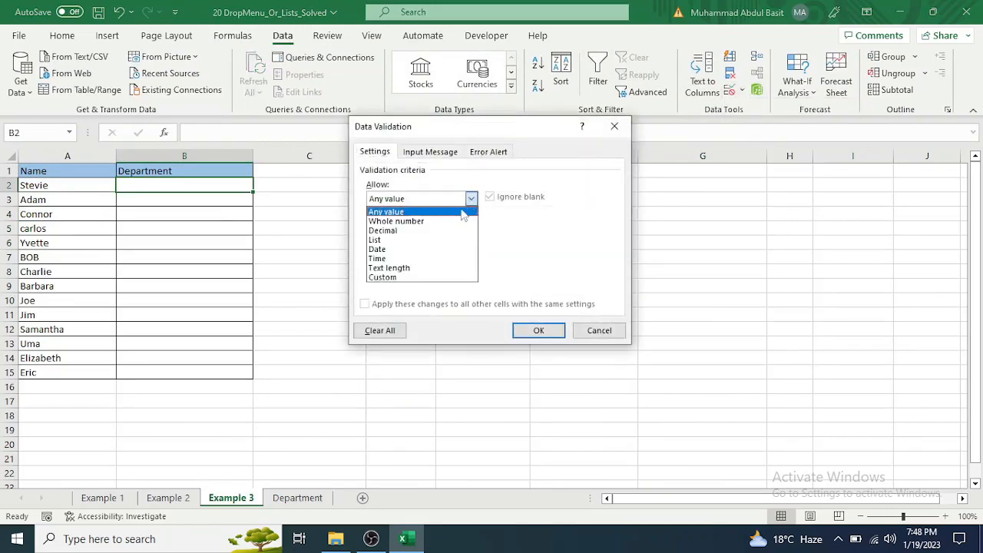
left_click(445, 240)
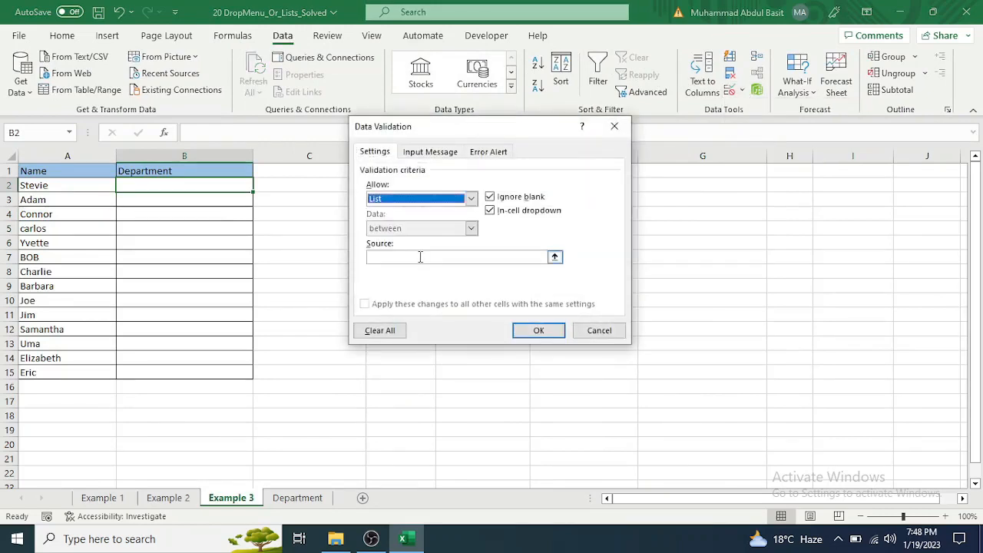
left_click(420, 257)
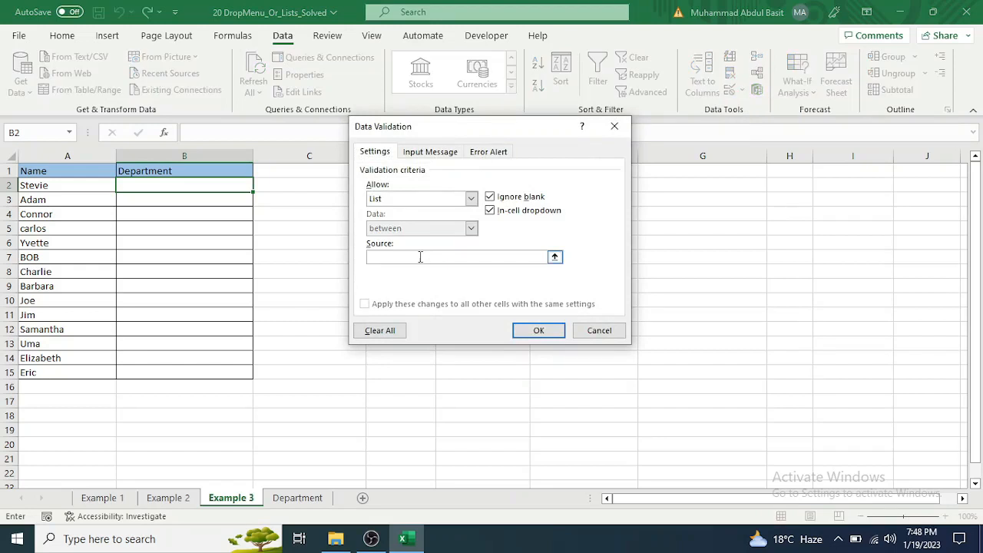
key("F3")
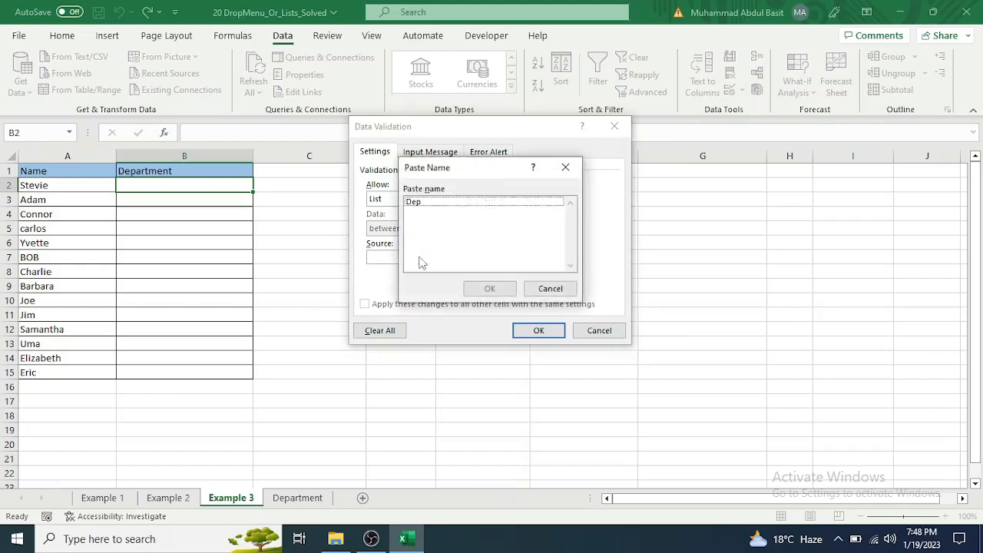
left_click(416, 203)
left_click(479, 289)
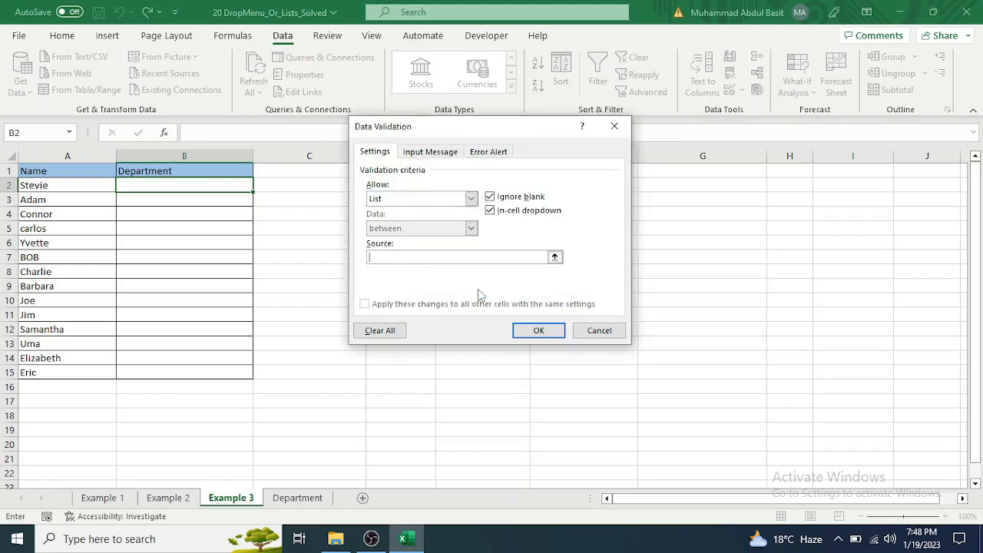
left_click(537, 335)
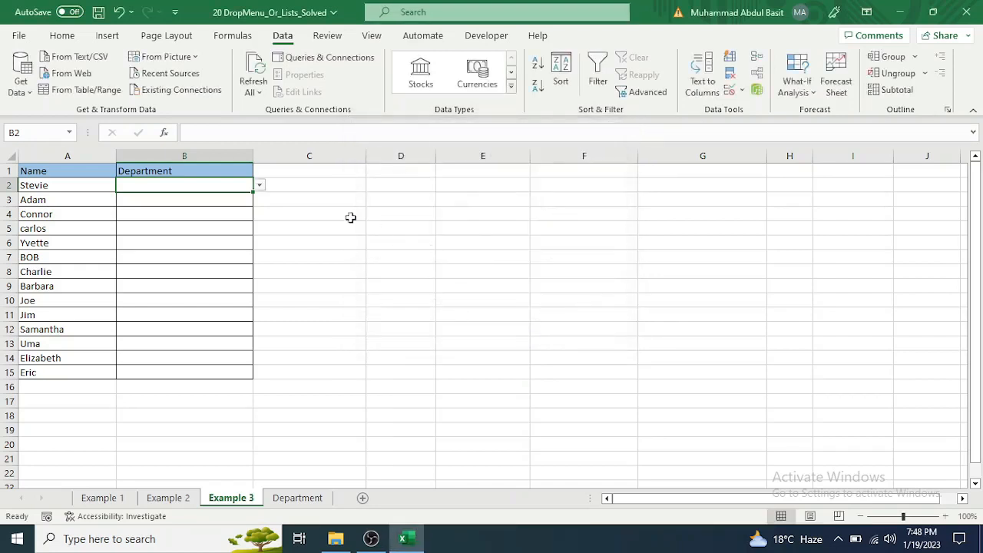
Choose Business from the drop-down in B2 and fill the cell down through B15
left_click(261, 187)
left_click(235, 205)
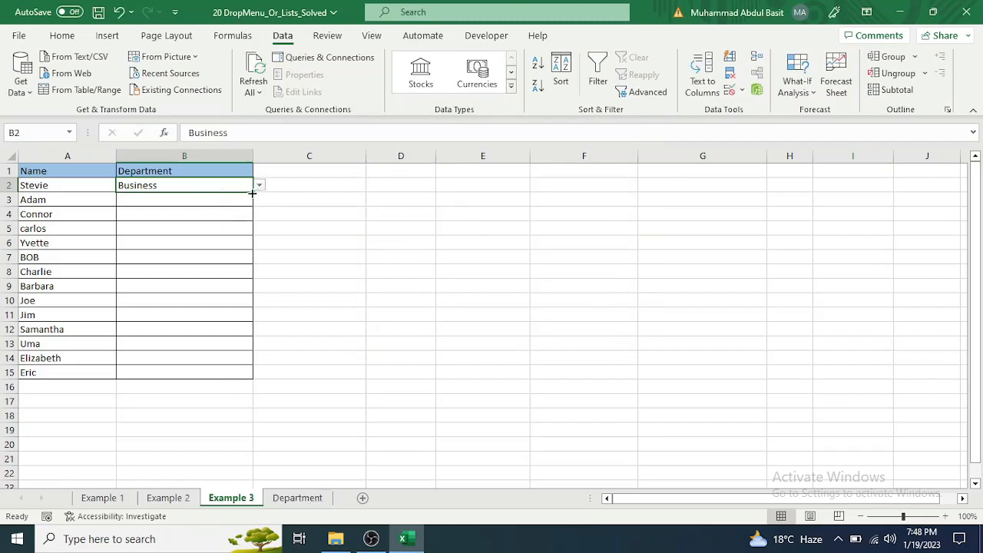
left_click_drag(253, 192, 248, 375)
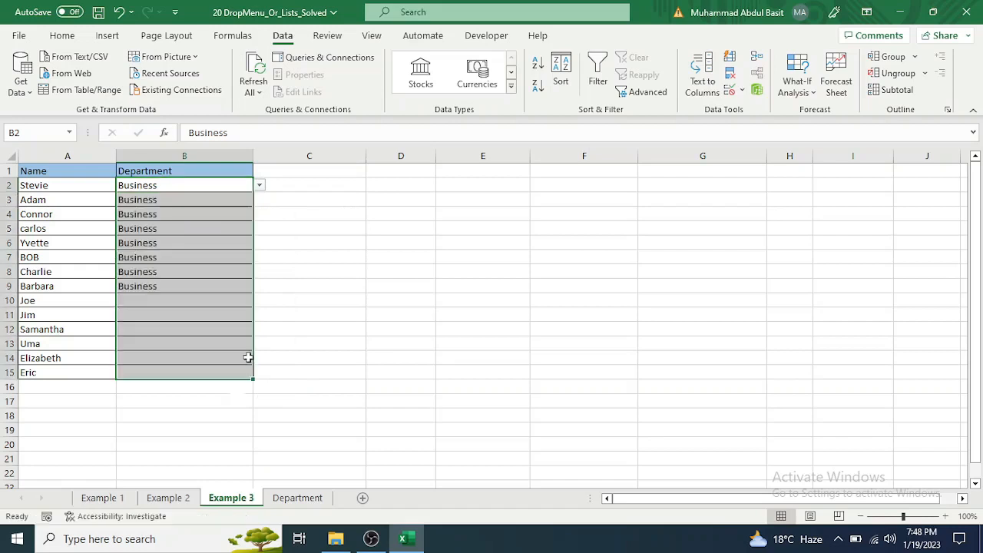
Change the department in cell B3 to Education using its drop-down list
left_click(226, 200)
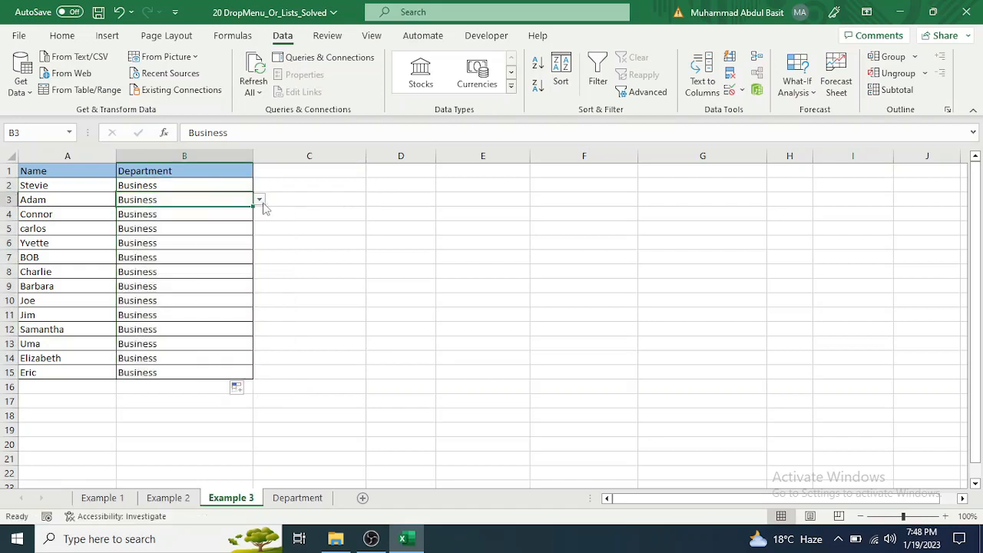
left_click(260, 200)
left_click(242, 228)
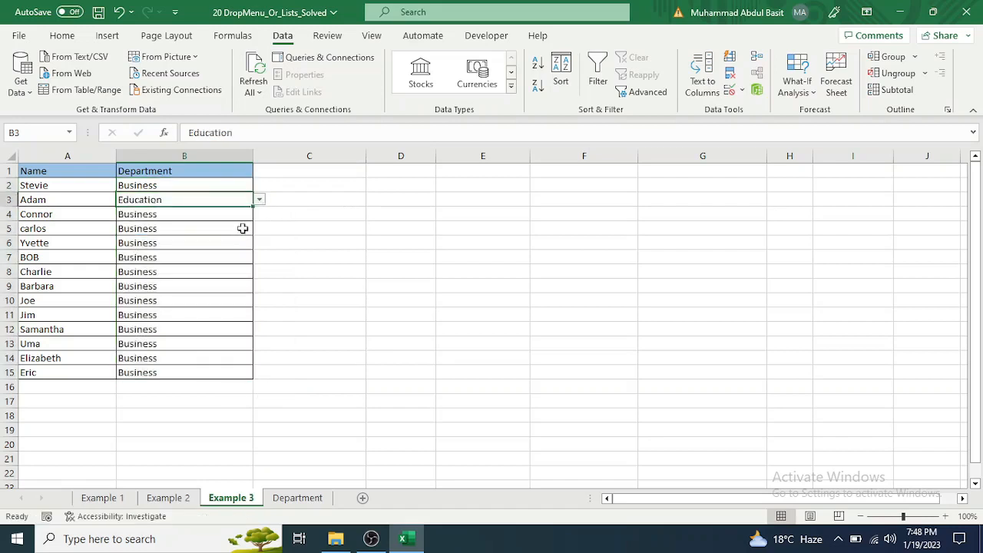
Add BEE as a new department in cell A7, directly below the table on the Department sheet
left_click(305, 498)
left_click(76, 253)
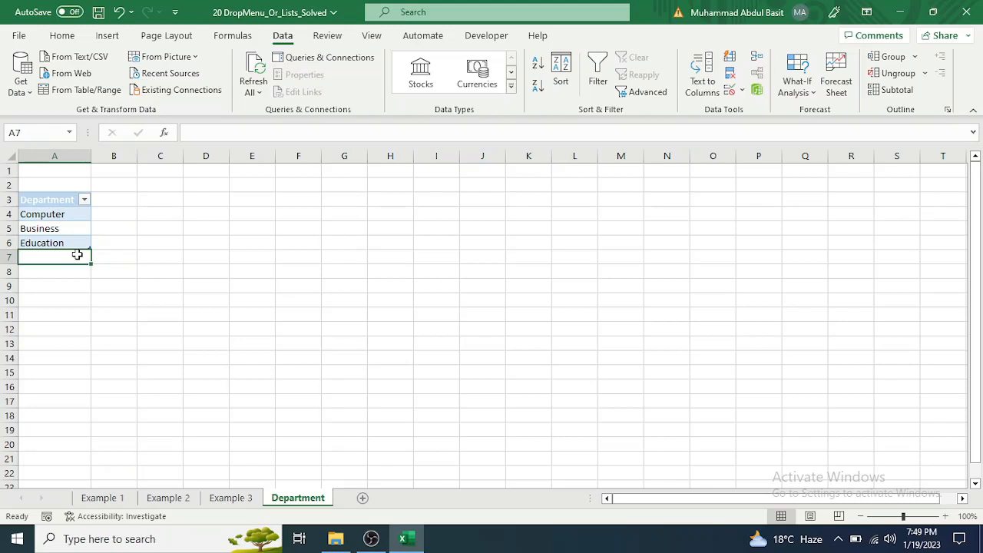
type("BB")
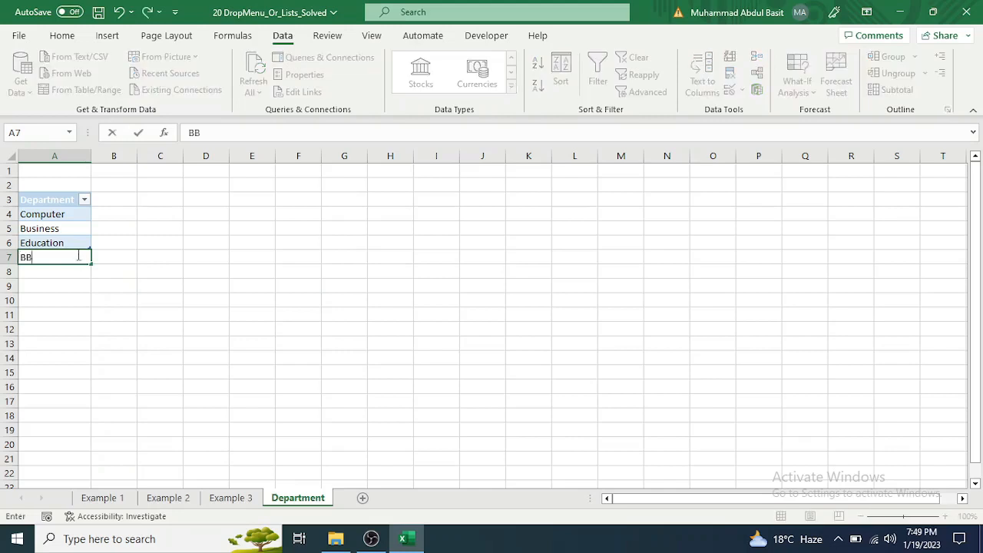
key("BackSpace")
type("EE")
key("Return")
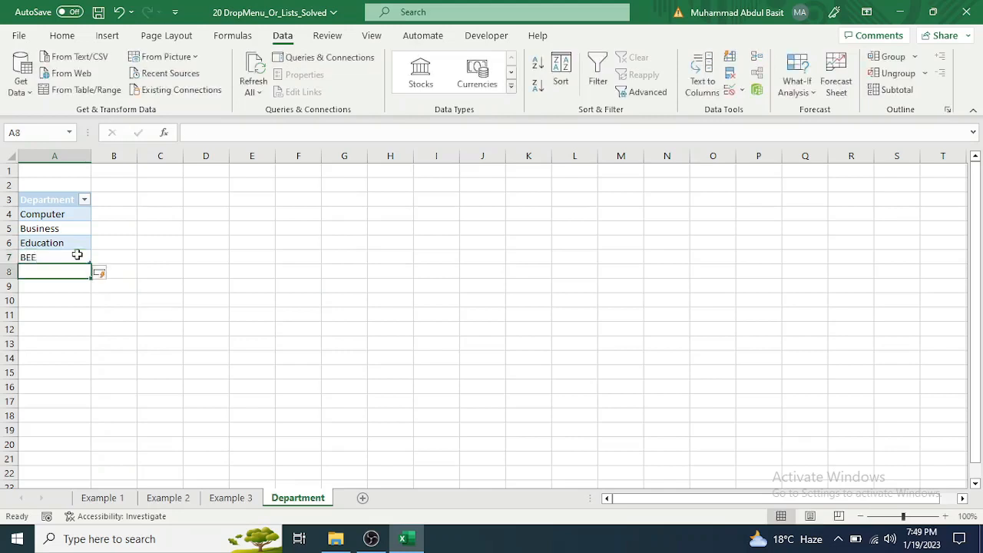
Set the department in cell B2 of the Example 3 sheet to BEE from its drop-down list
left_click(249, 498)
left_click(246, 186)
left_click(260, 187)
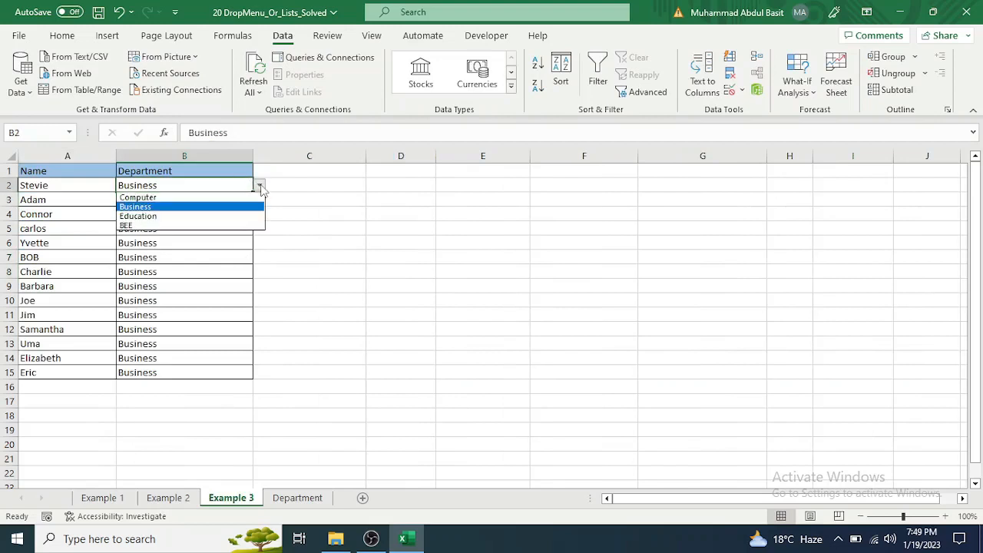
left_click(230, 225)
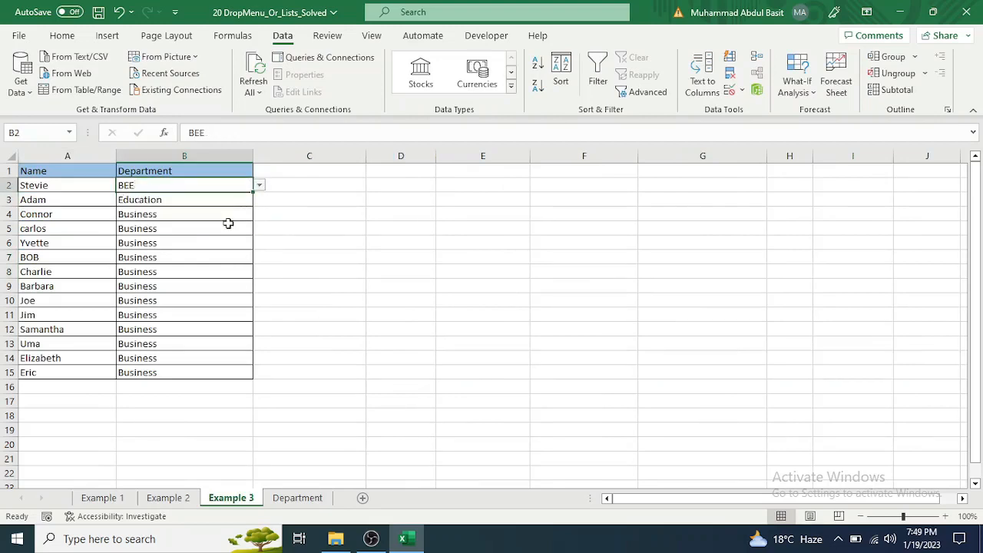